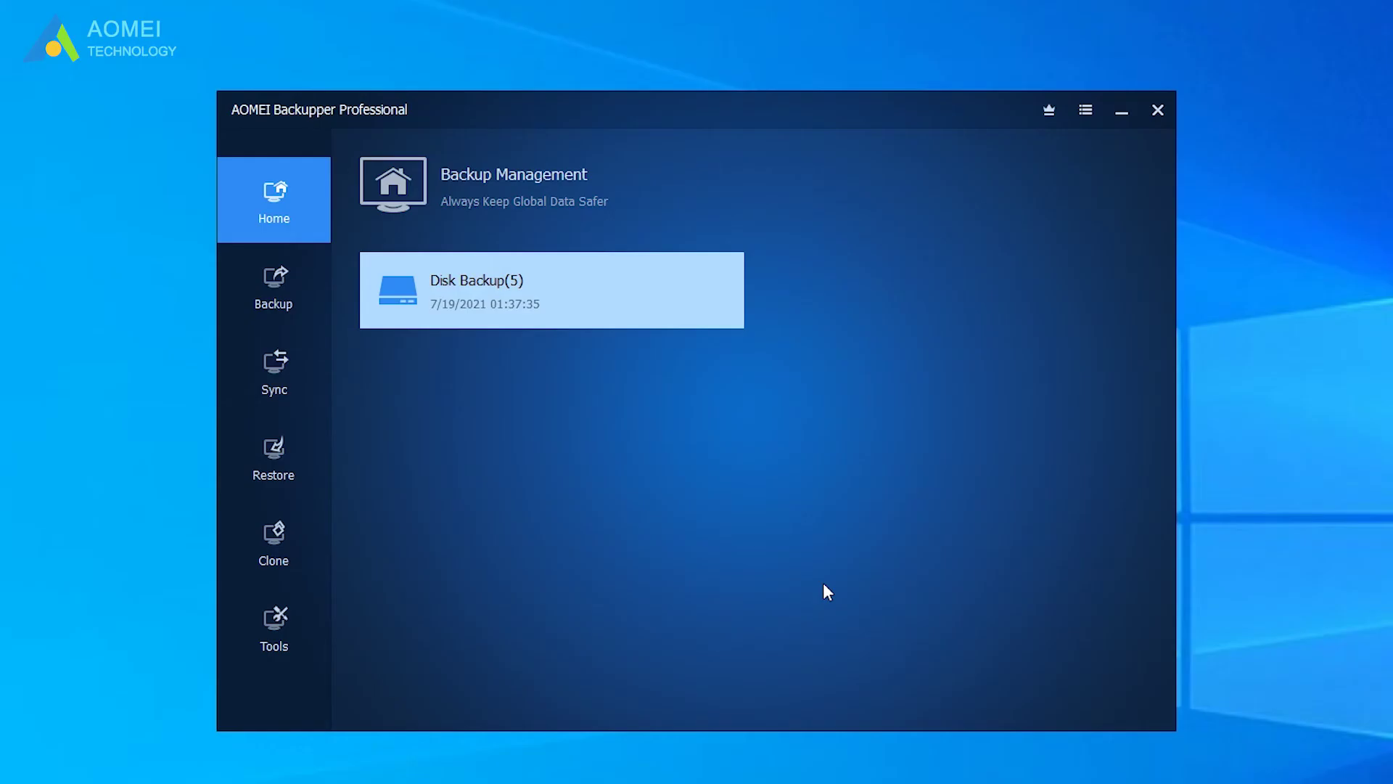
Create a Disk Backup task with Disk1 (MyDisk 1, 500.00GB) added as its source.
{"action": "left_click", "coordinate": [300, 325]}
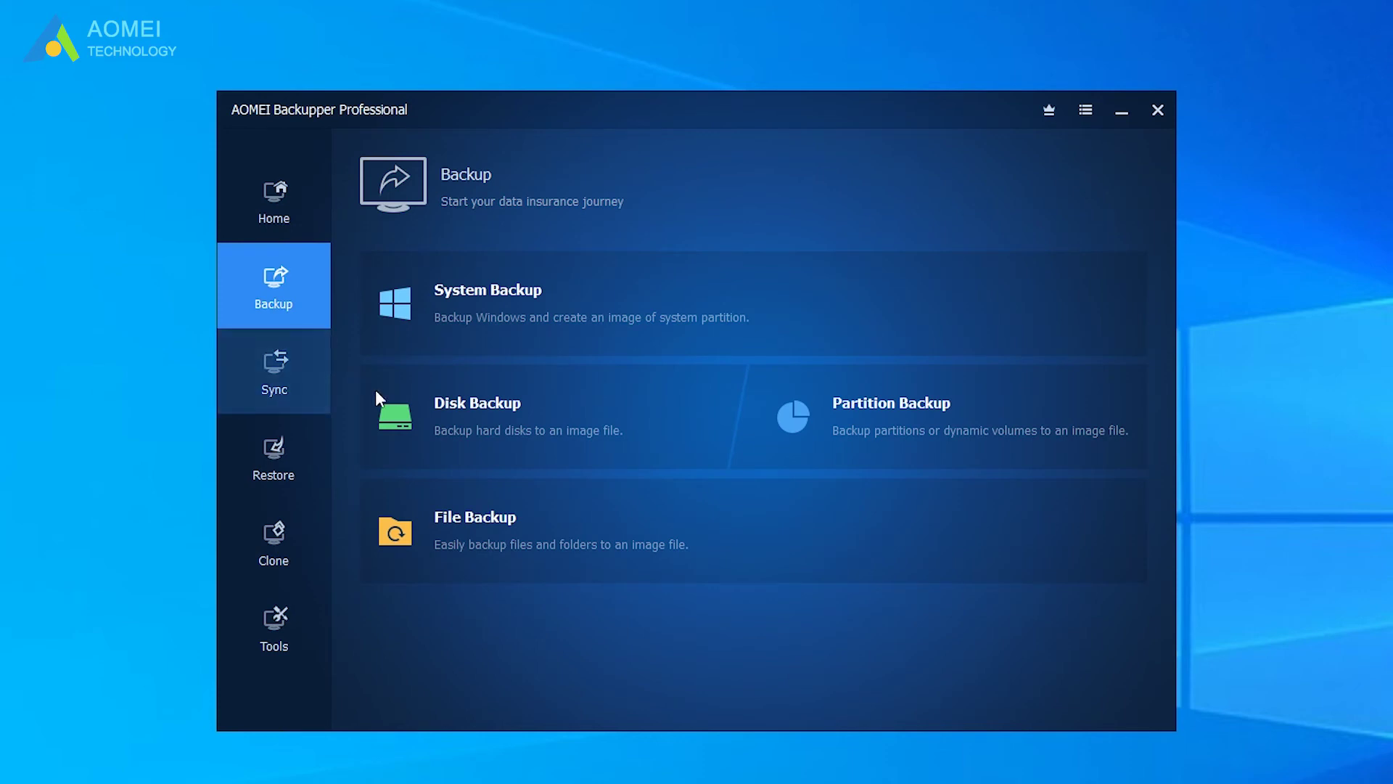
{"action": "left_click", "coordinate": [527, 408]}
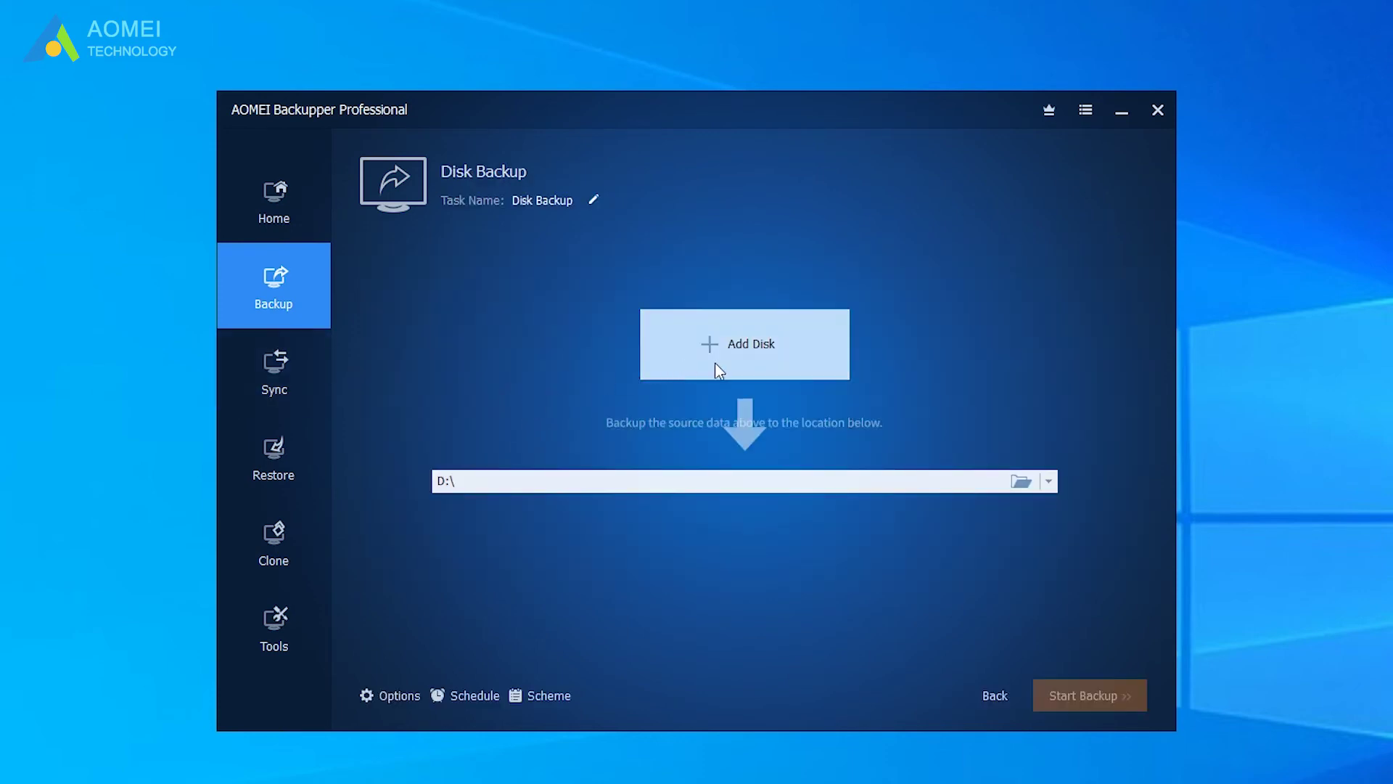
{"action": "left_click", "coordinate": [681, 356]}
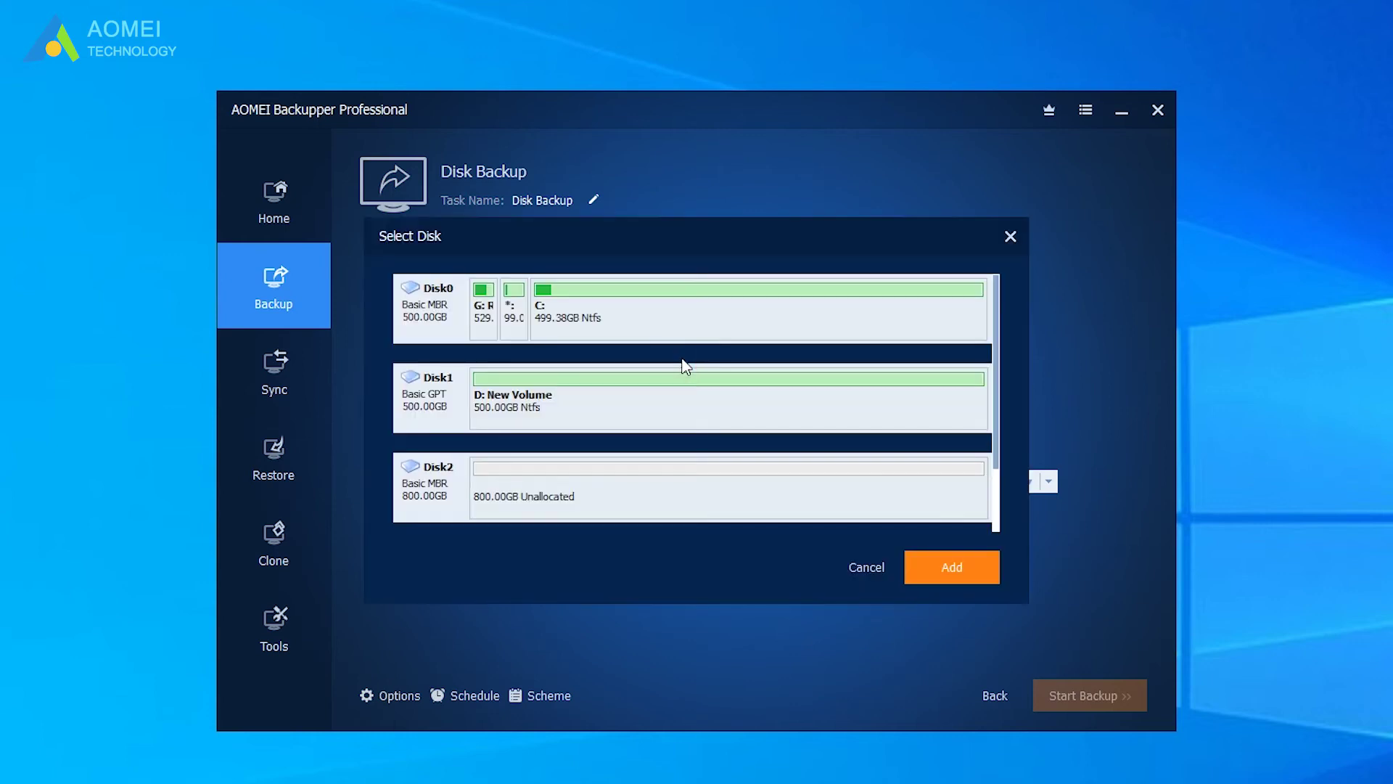
{"action": "left_click", "coordinate": [656, 423]}
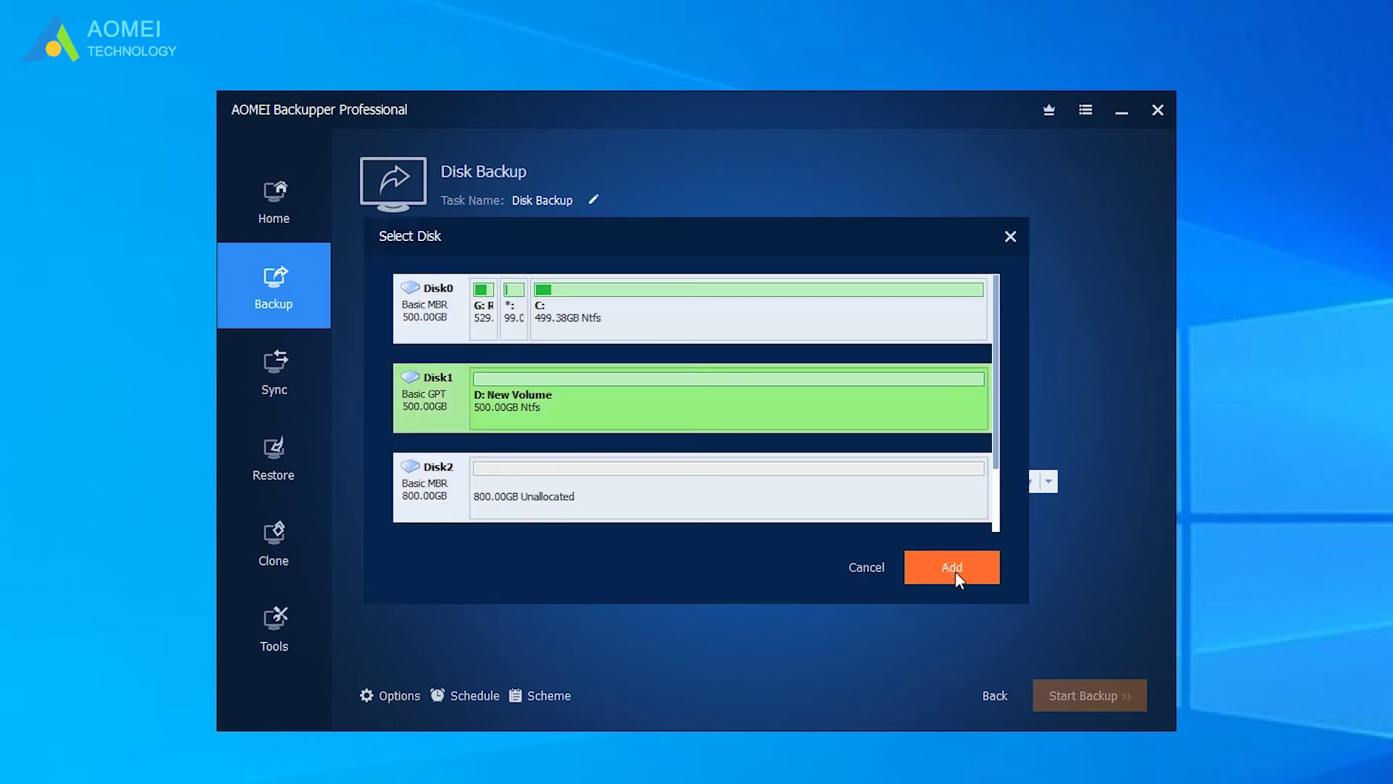
{"action": "left_click", "coordinate": [955, 572]}
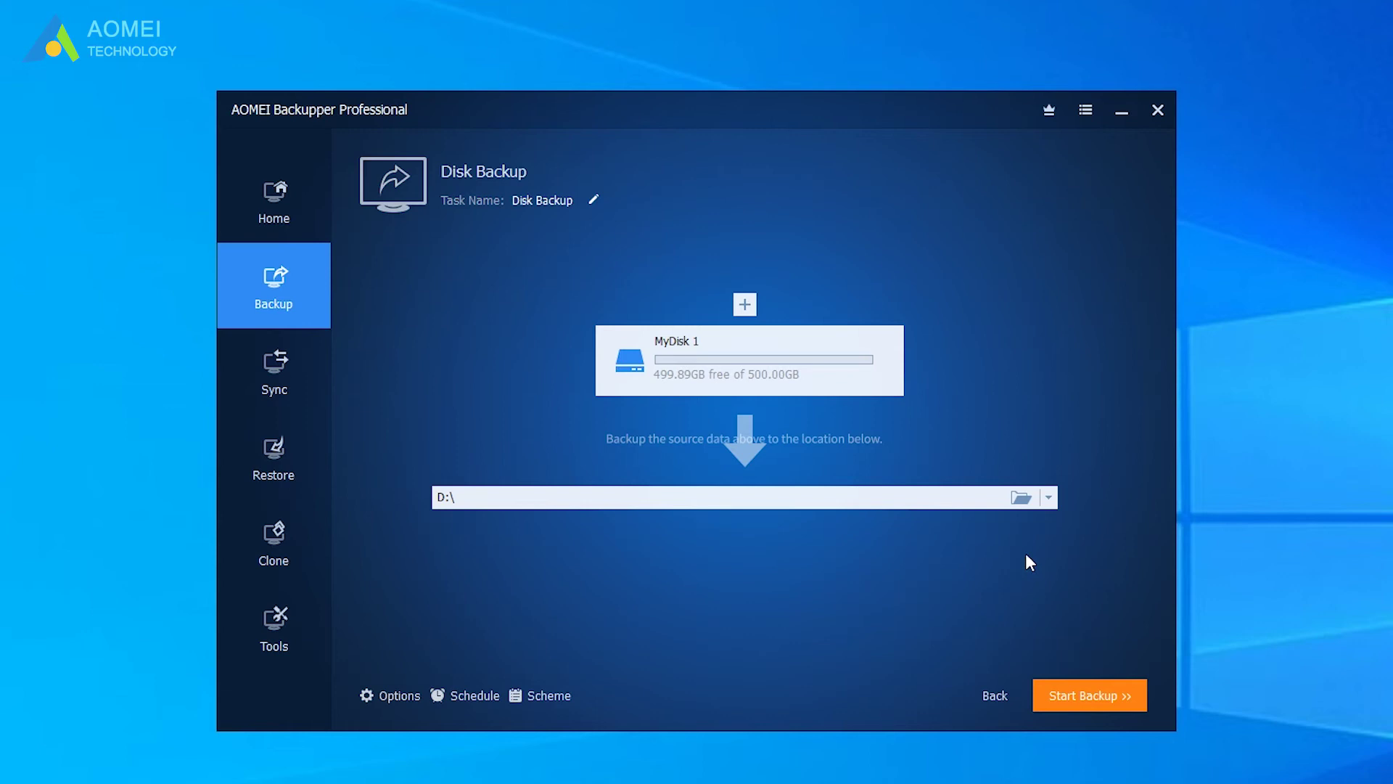
Change the Disk Backup destination from D:\ to the New Volume (E:) drive.
{"action": "left_click", "coordinate": [1048, 497]}
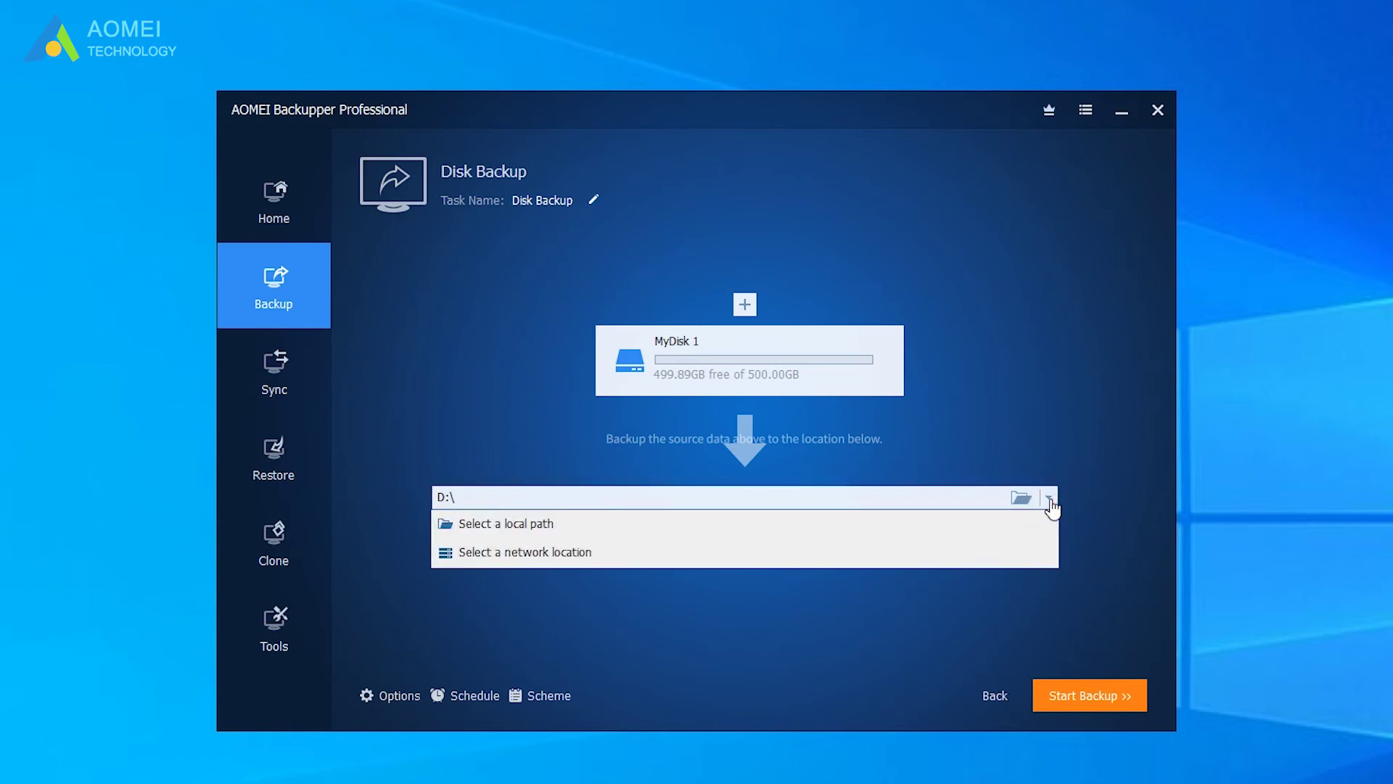
{"action": "left_click", "coordinate": [582, 524]}
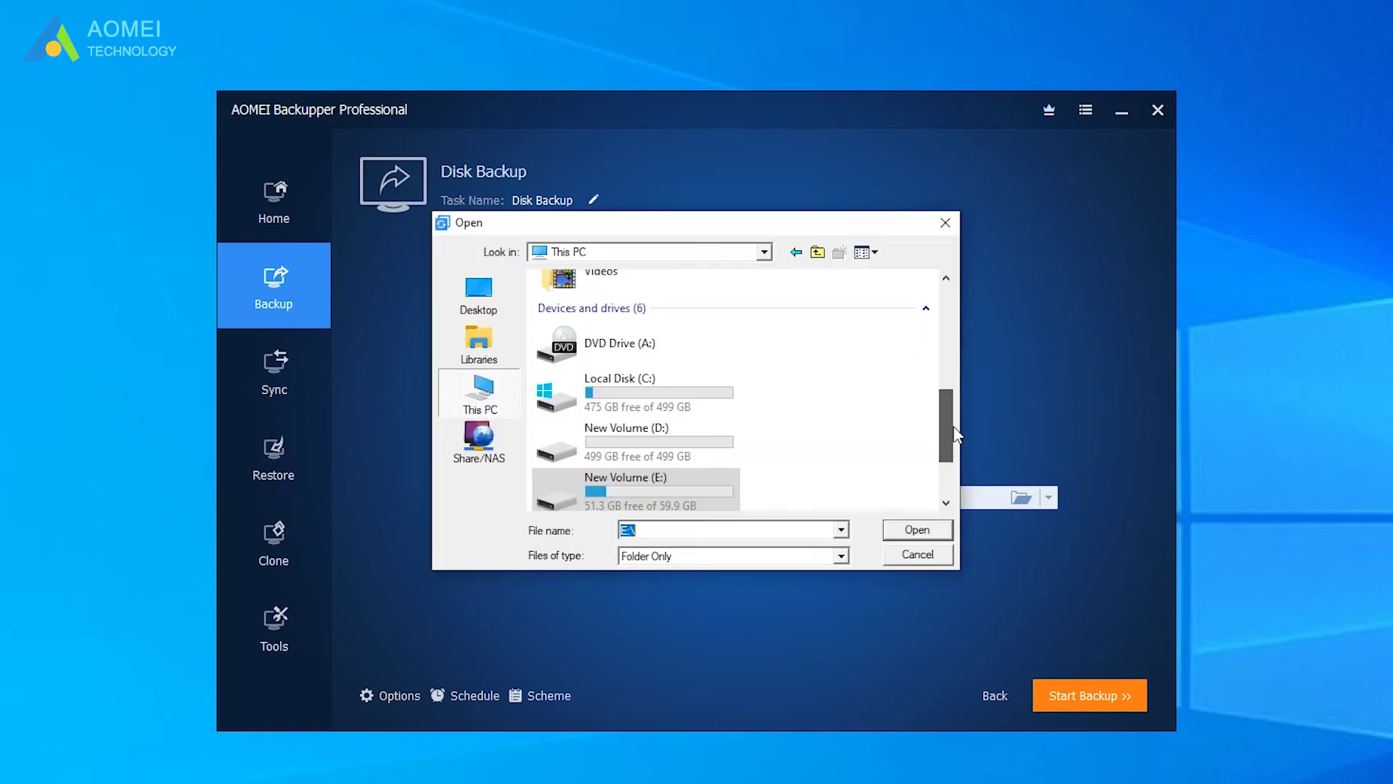
{"action": "left_click", "coordinate": [692, 450]}
{"action": "left_click", "coordinate": [733, 487]}
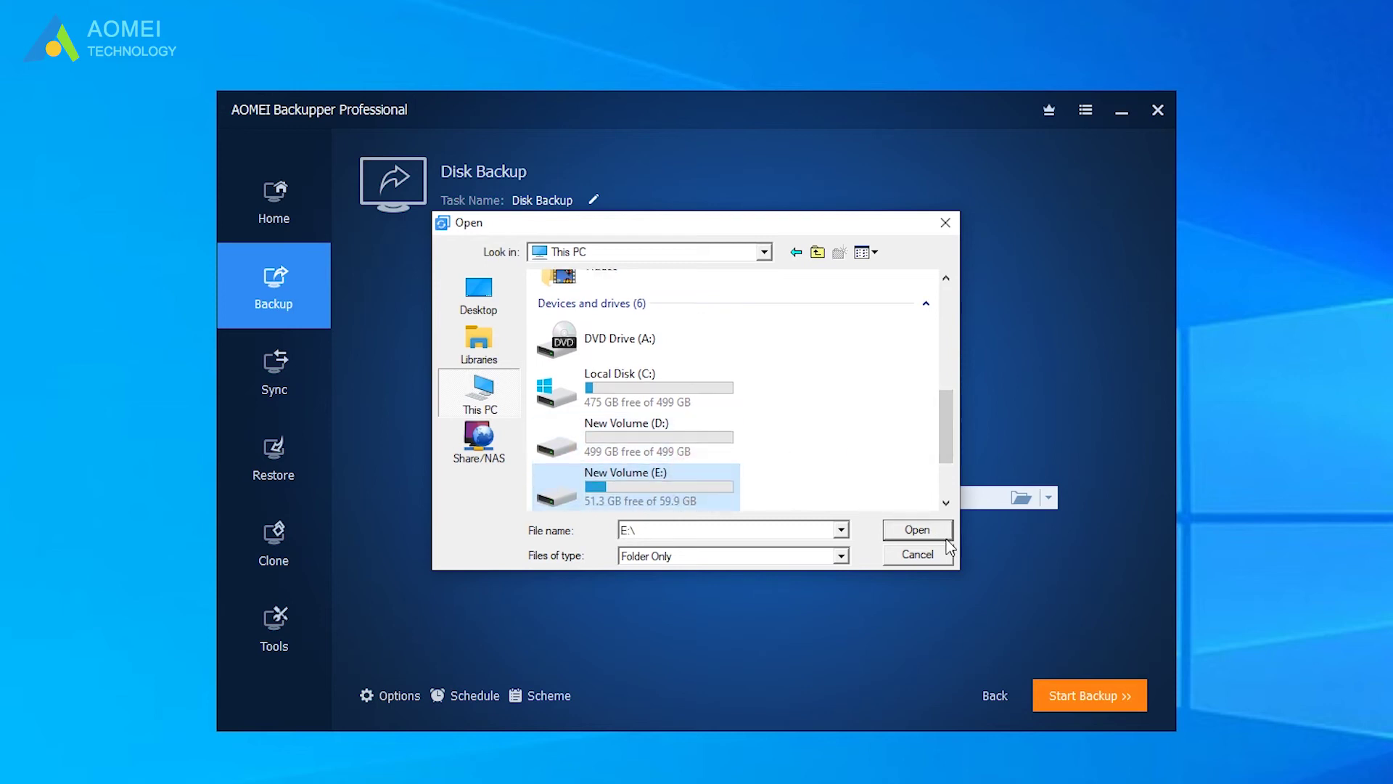
{"action": "left_click", "coordinate": [917, 530]}
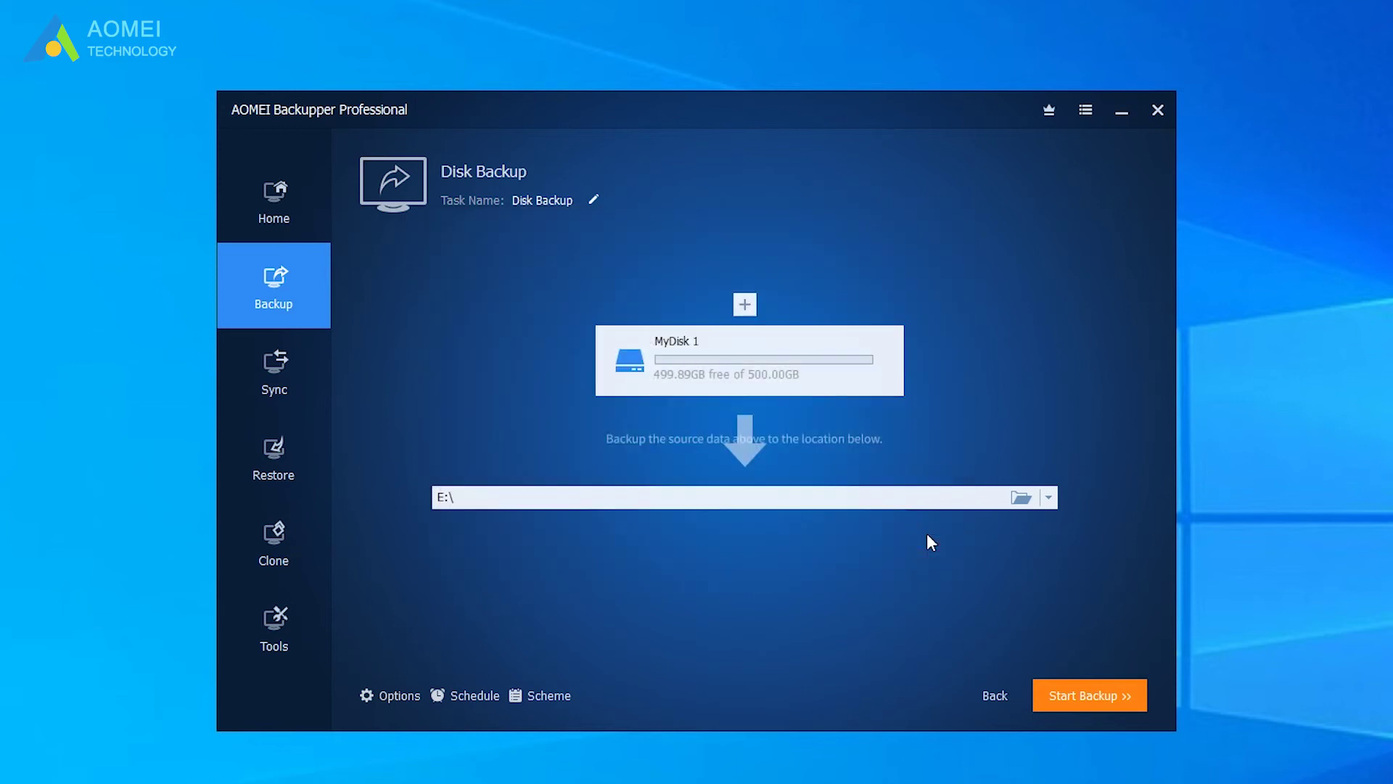
{"action": "left_click", "coordinate": [1049, 503]}
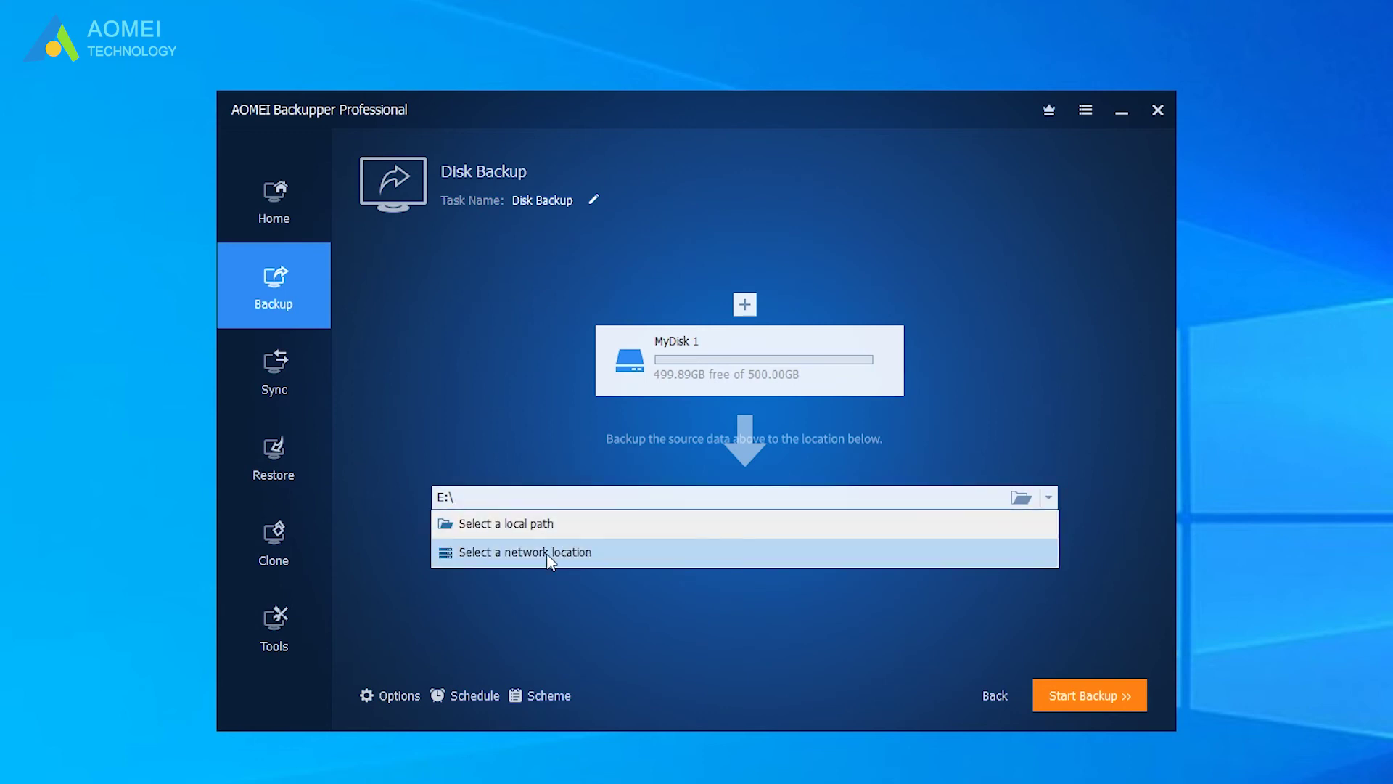
{"action": "left_click", "coordinate": [633, 599]}
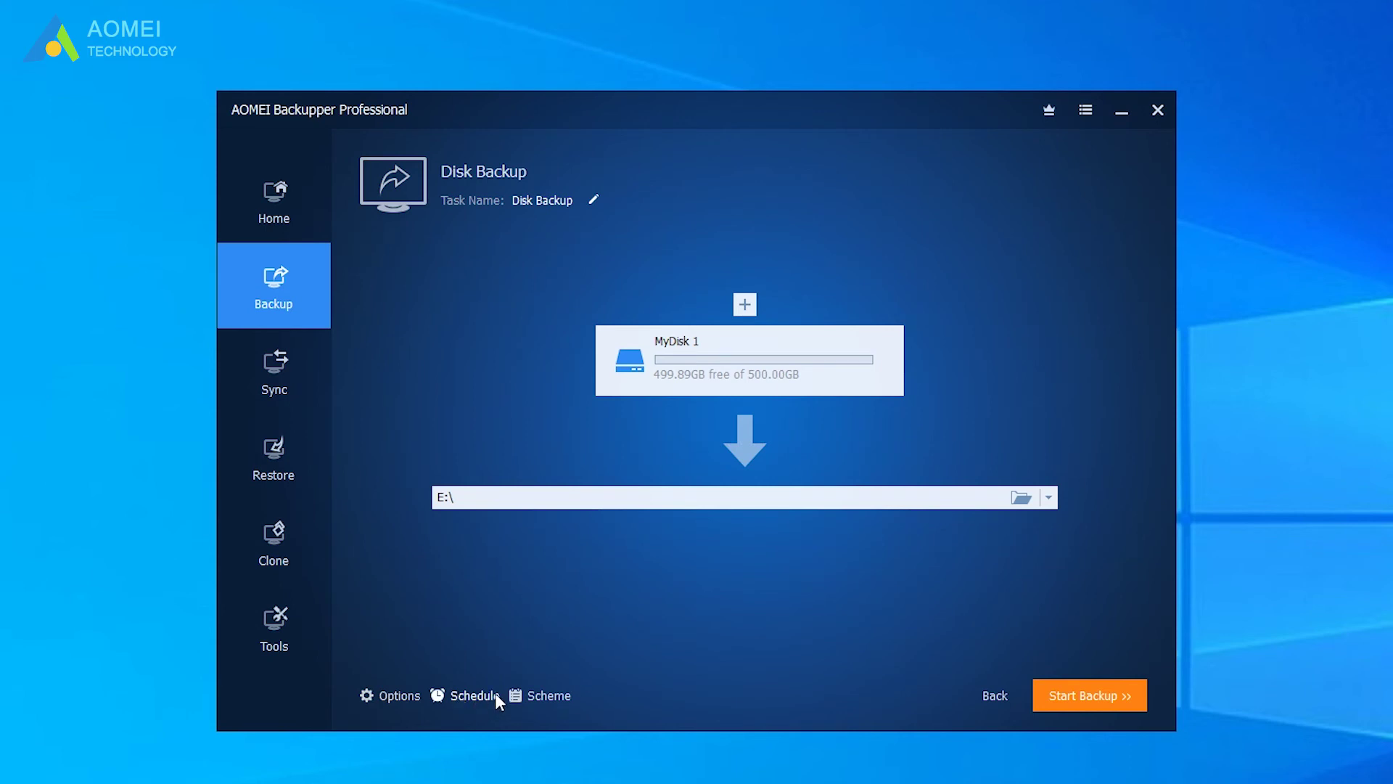
{"action": "left_click", "coordinate": [452, 694]}
{"action": "left_click", "coordinate": [563, 275]}
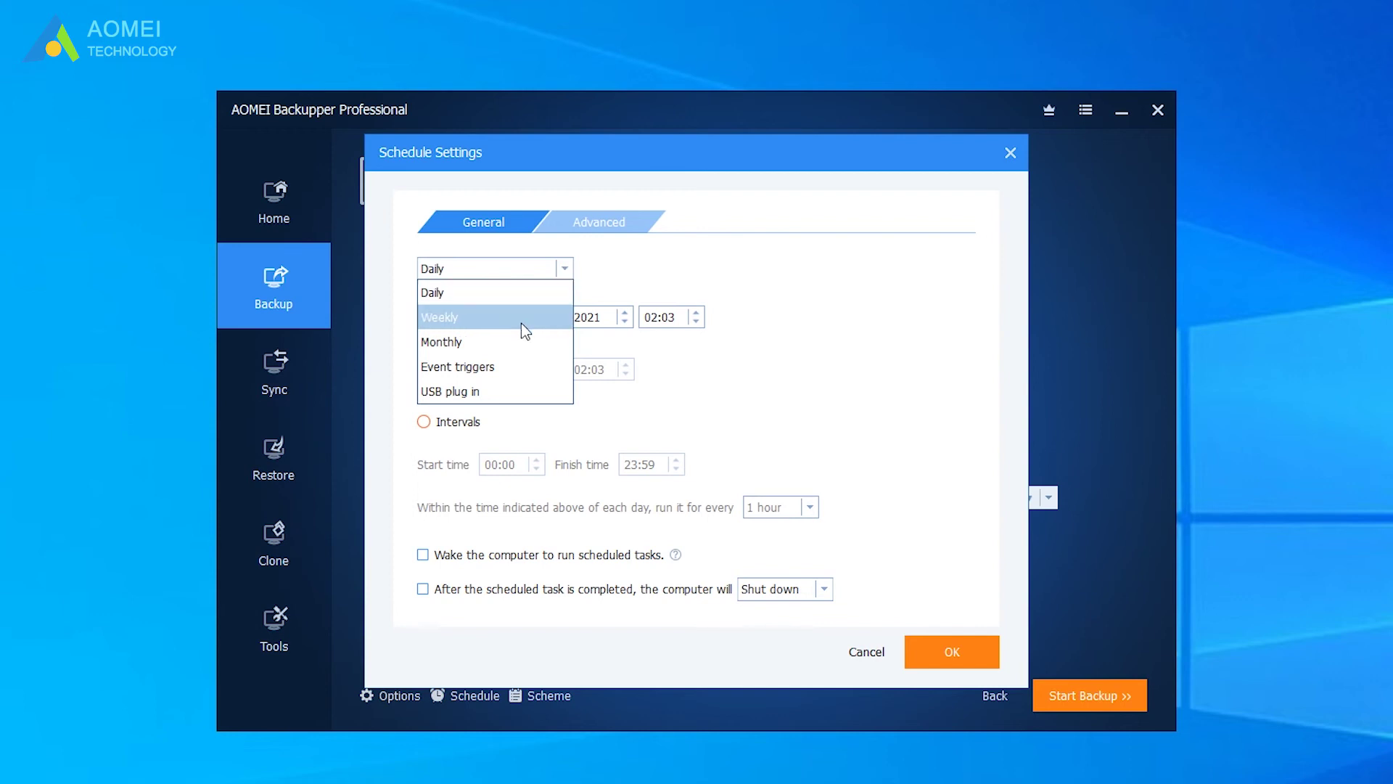
{"action": "left_click", "coordinate": [856, 395]}
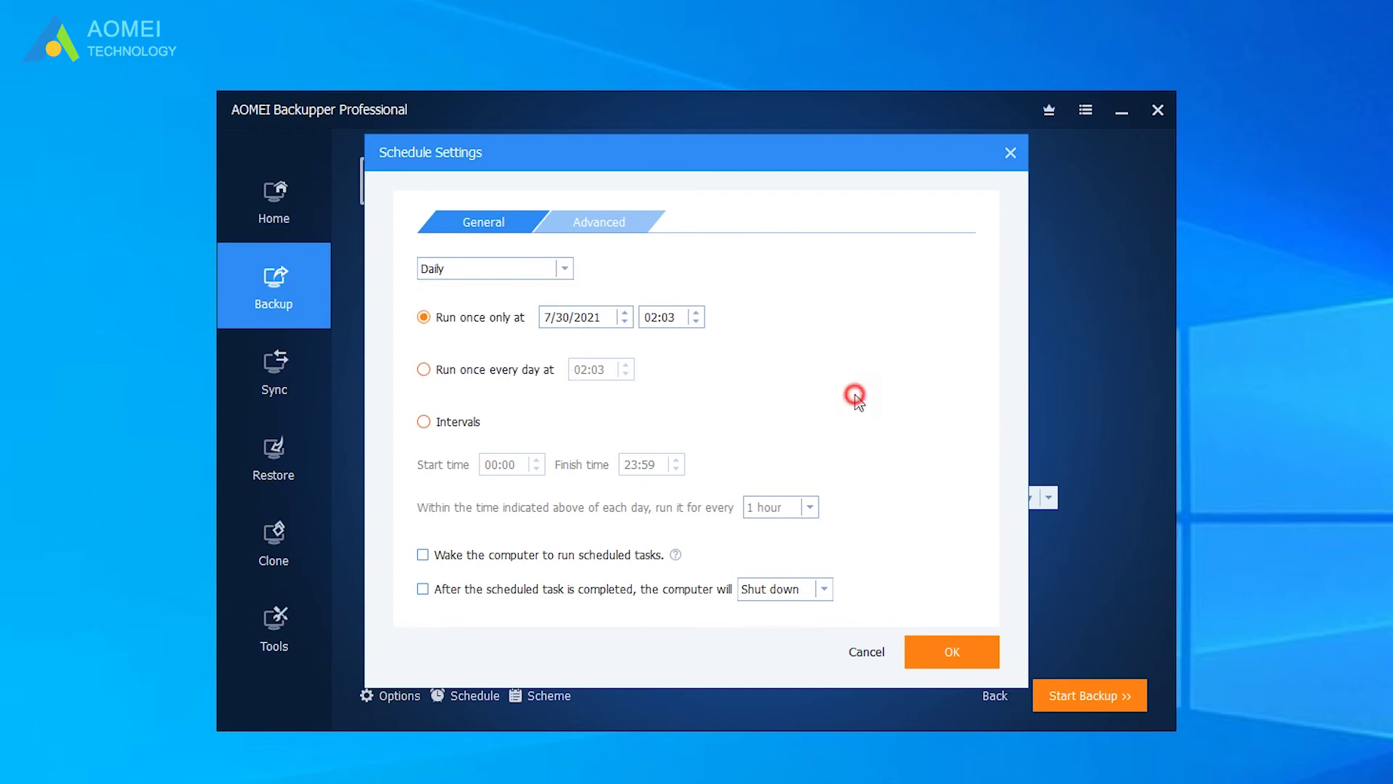
{"action": "left_click", "coordinate": [863, 649]}
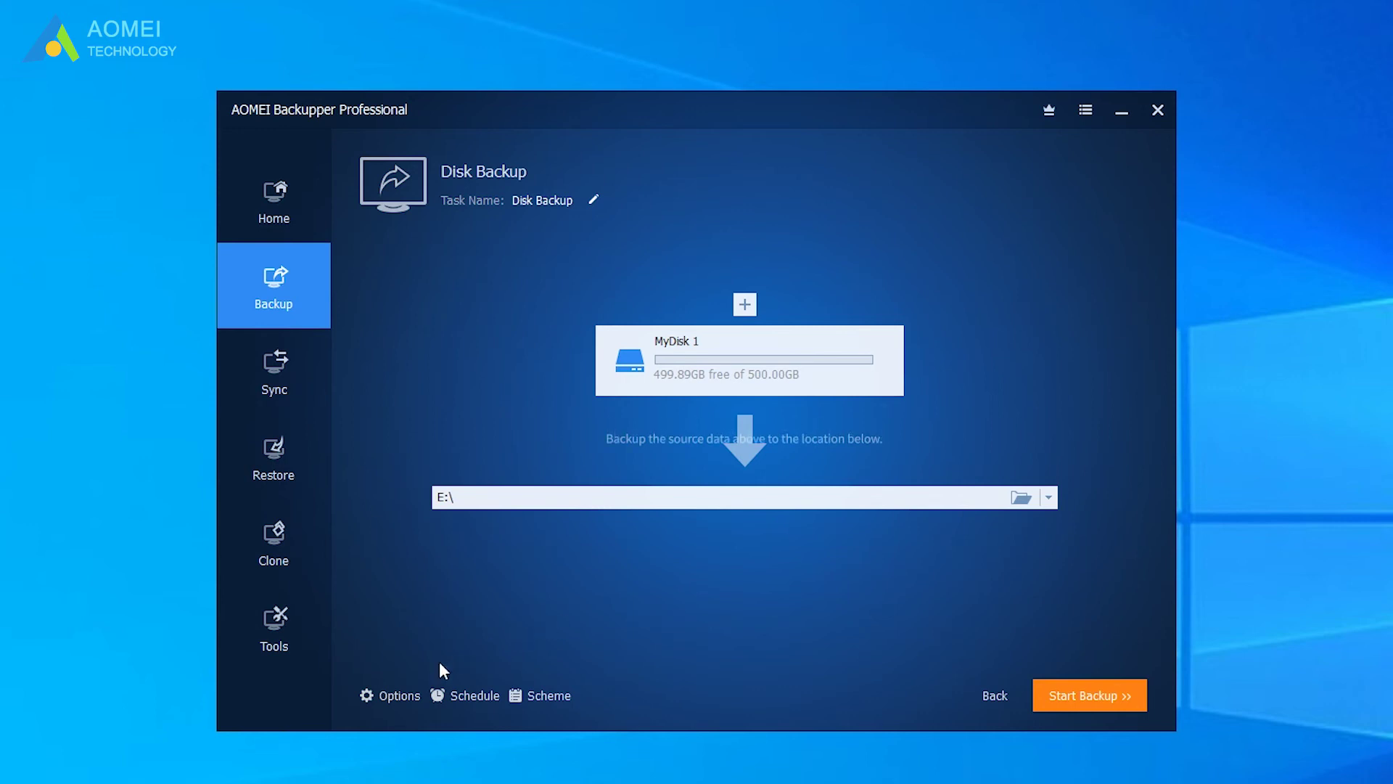
Toggle encryption in the backup Options, then cancel so encryption stays off.
{"action": "left_click", "coordinate": [399, 695]}
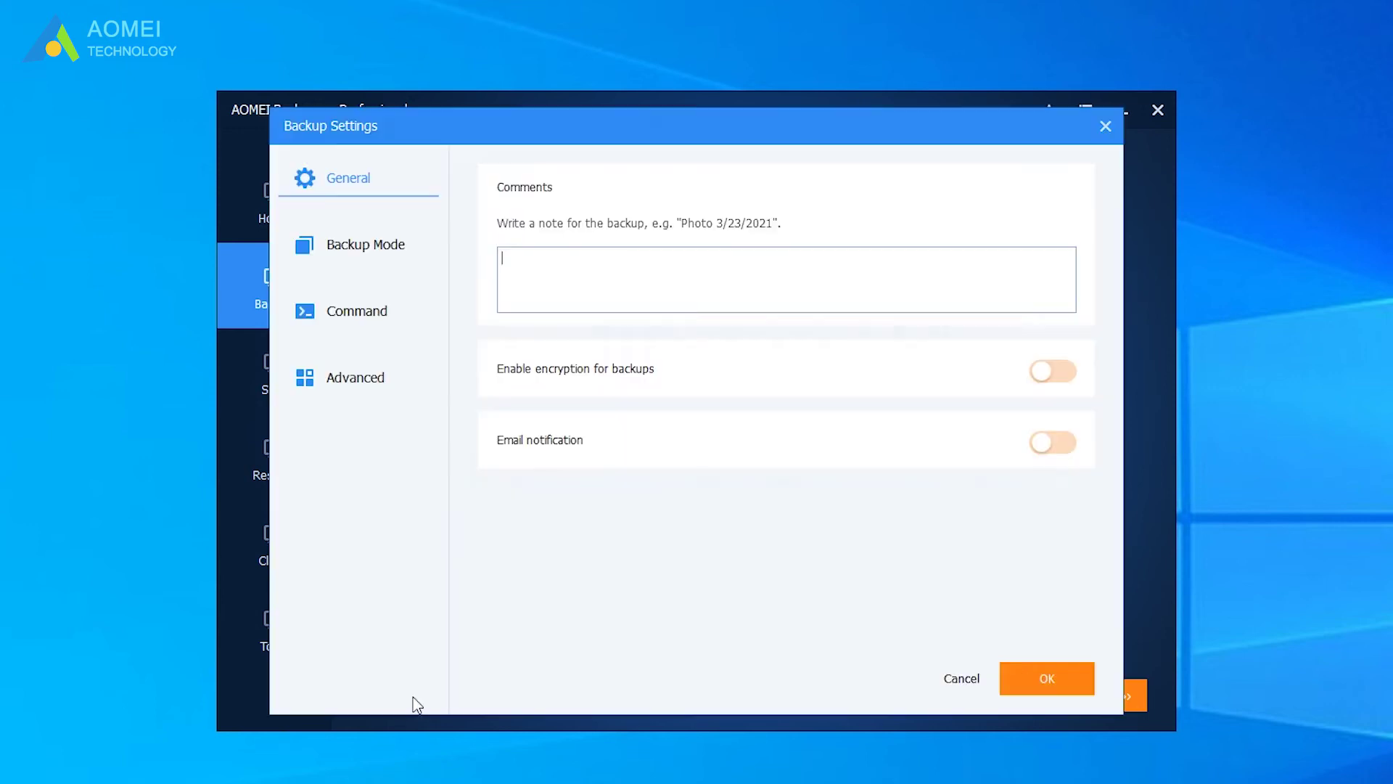
{"action": "left_click", "coordinate": [1052, 372]}
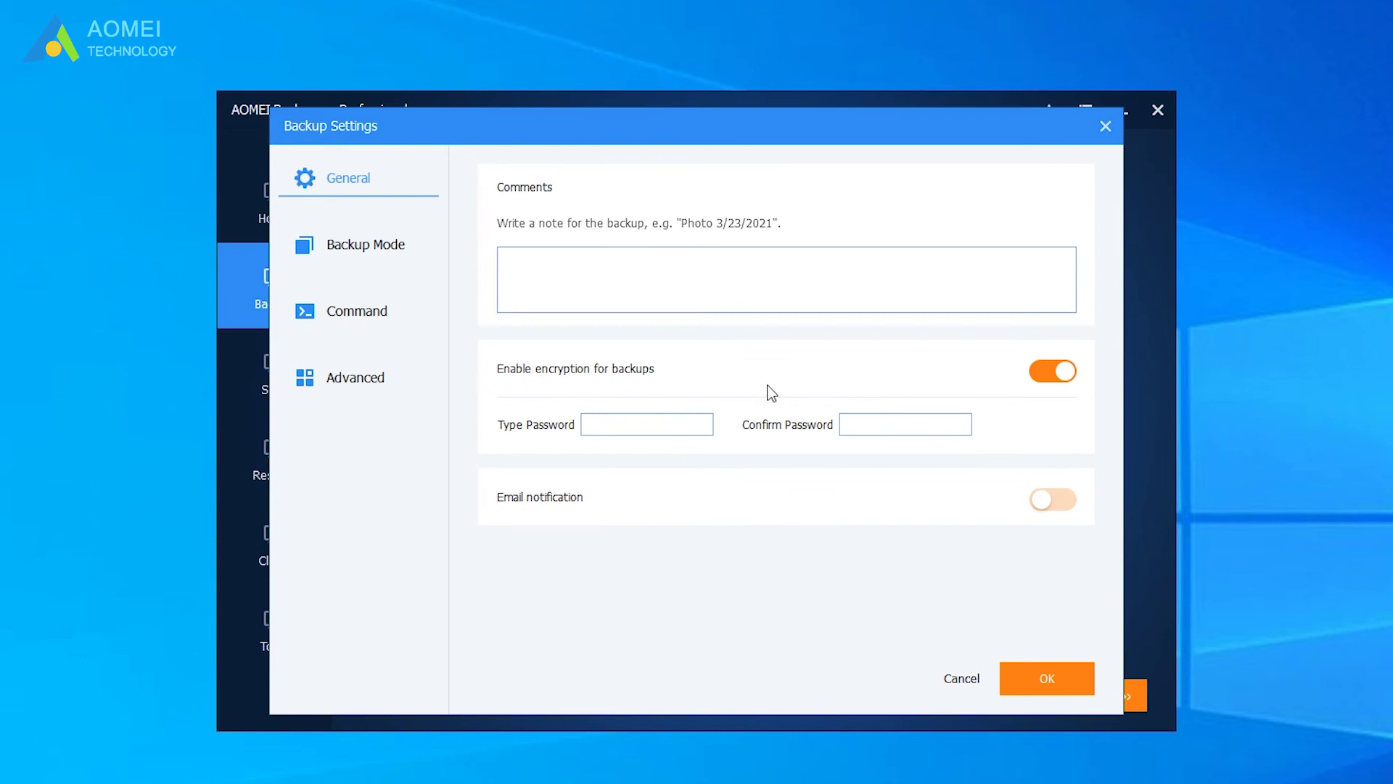
{"action": "left_click", "coordinate": [954, 677]}
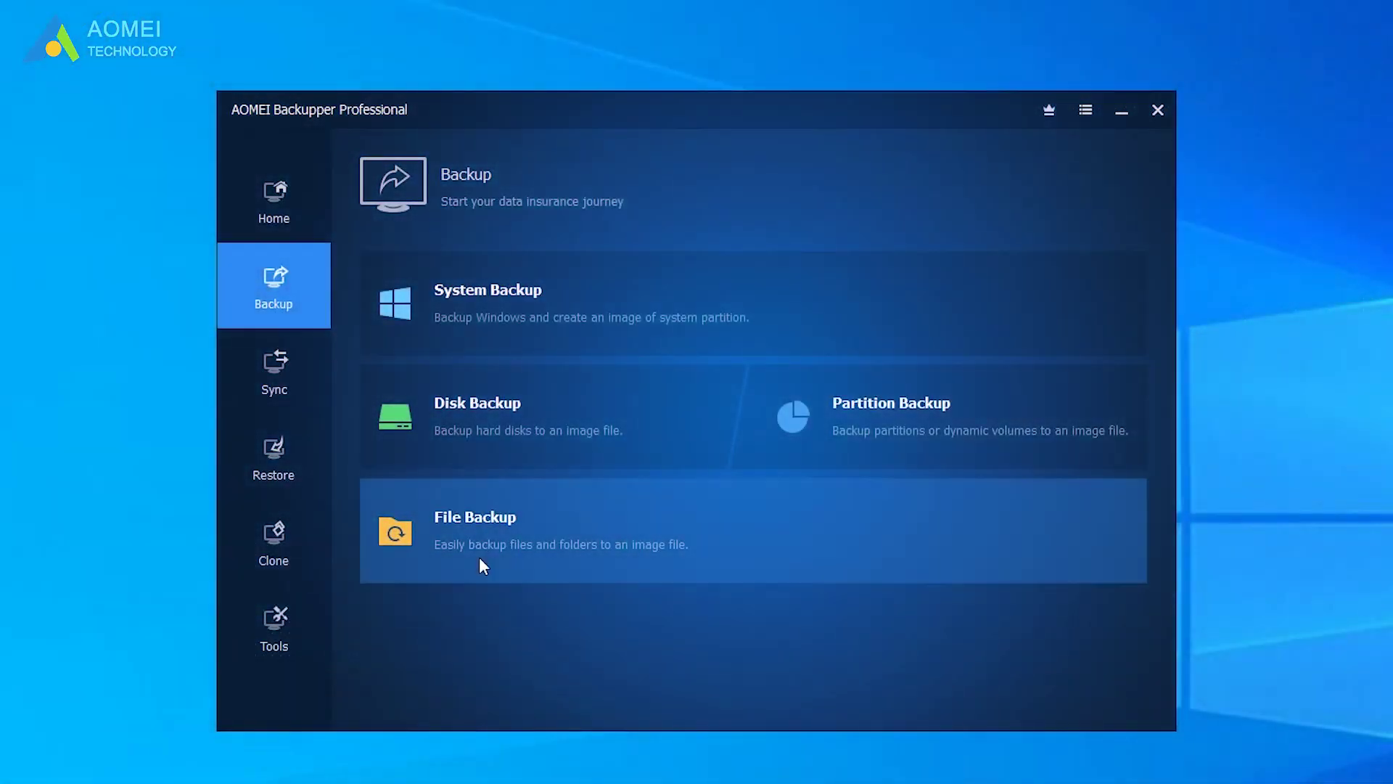
Start a File Backup and add the All vmdk folder on New Volume (E:) as its source.
{"action": "left_click", "coordinate": [384, 543]}
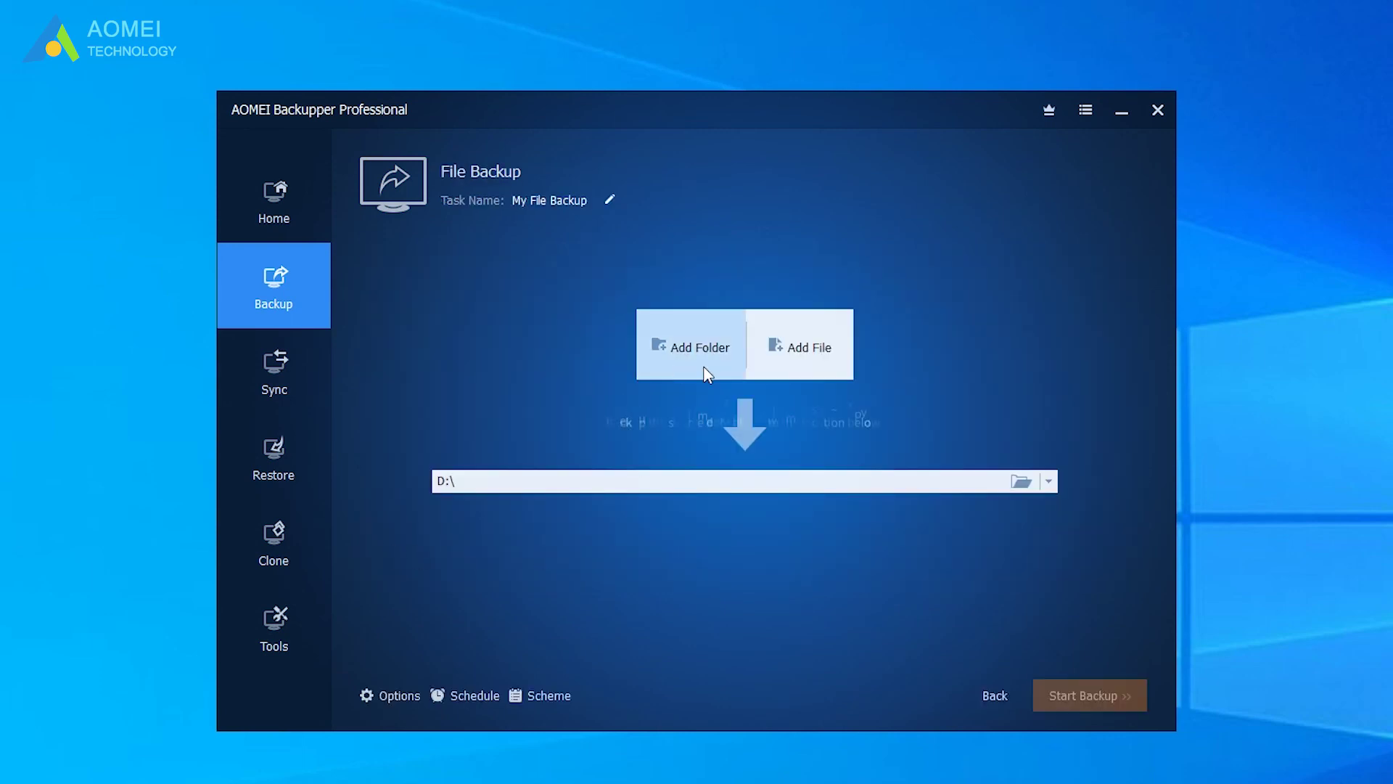
{"action": "left_click", "coordinate": [685, 360]}
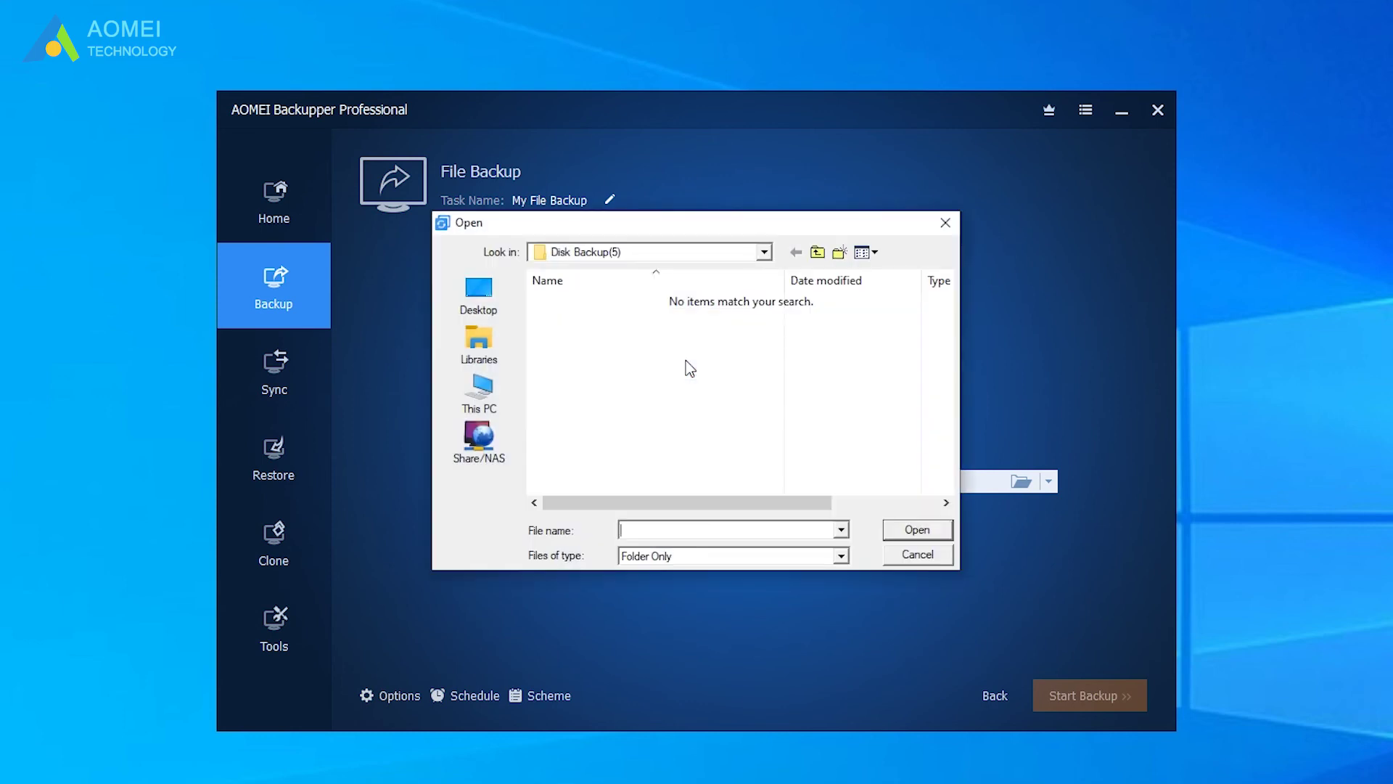
{"action": "left_click", "coordinate": [483, 394]}
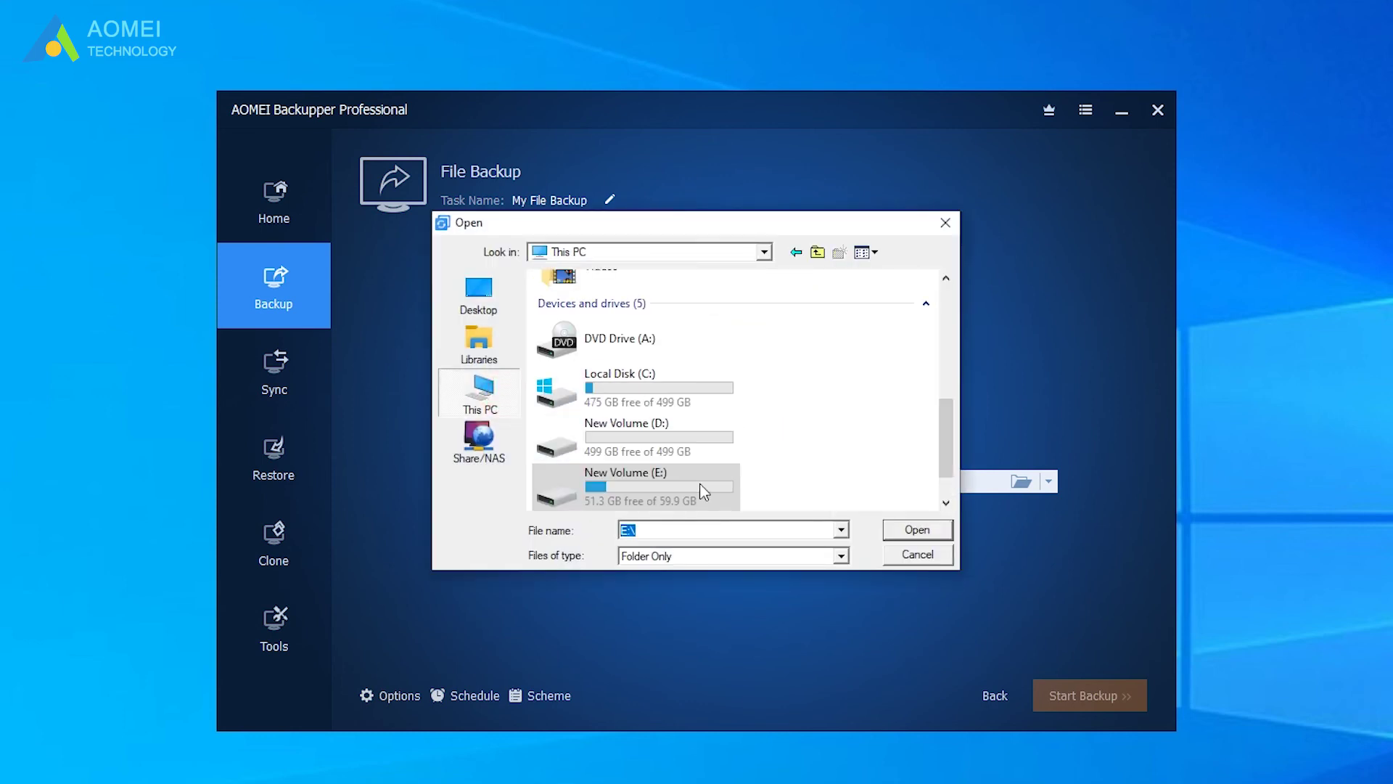
{"action": "double_click", "coordinate": [698, 489]}
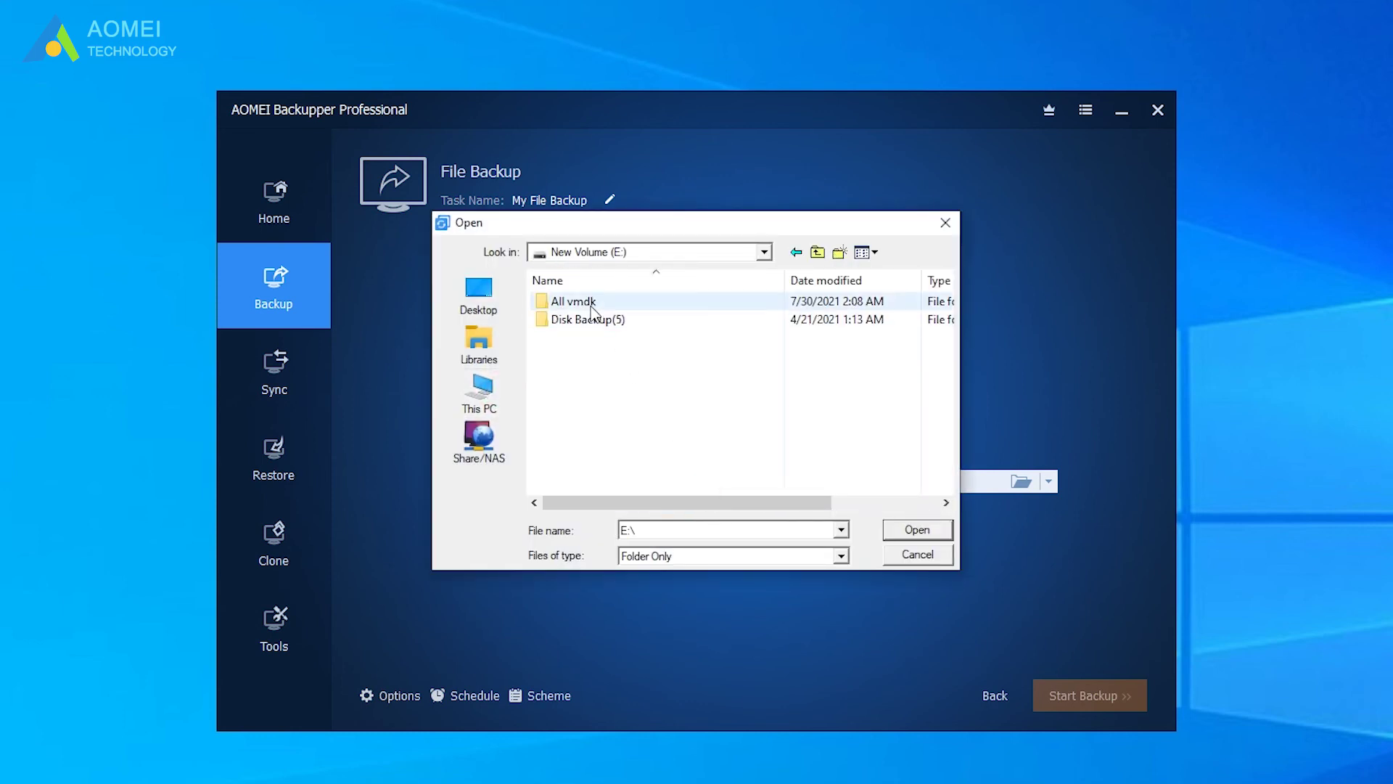
{"action": "left_click", "coordinate": [589, 306]}
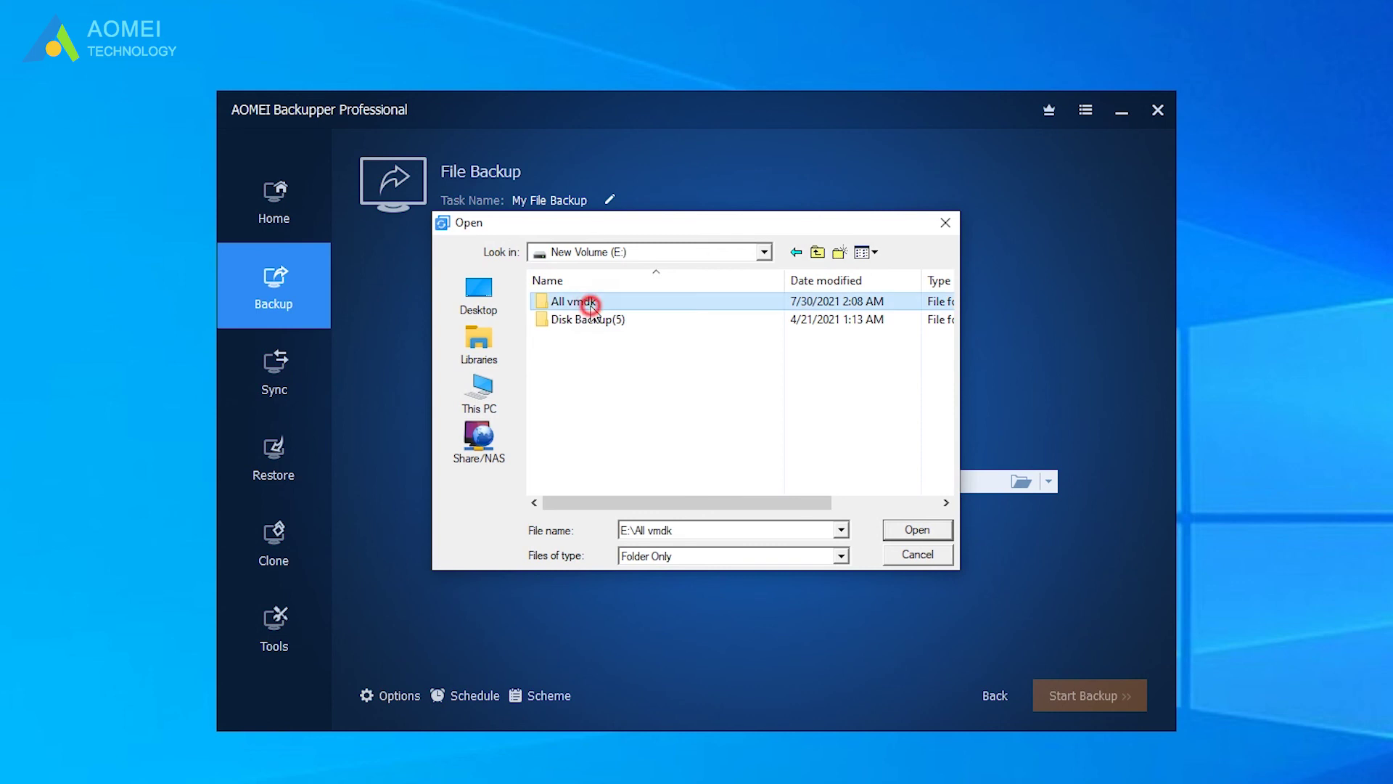
{"action": "left_click", "coordinate": [917, 530]}
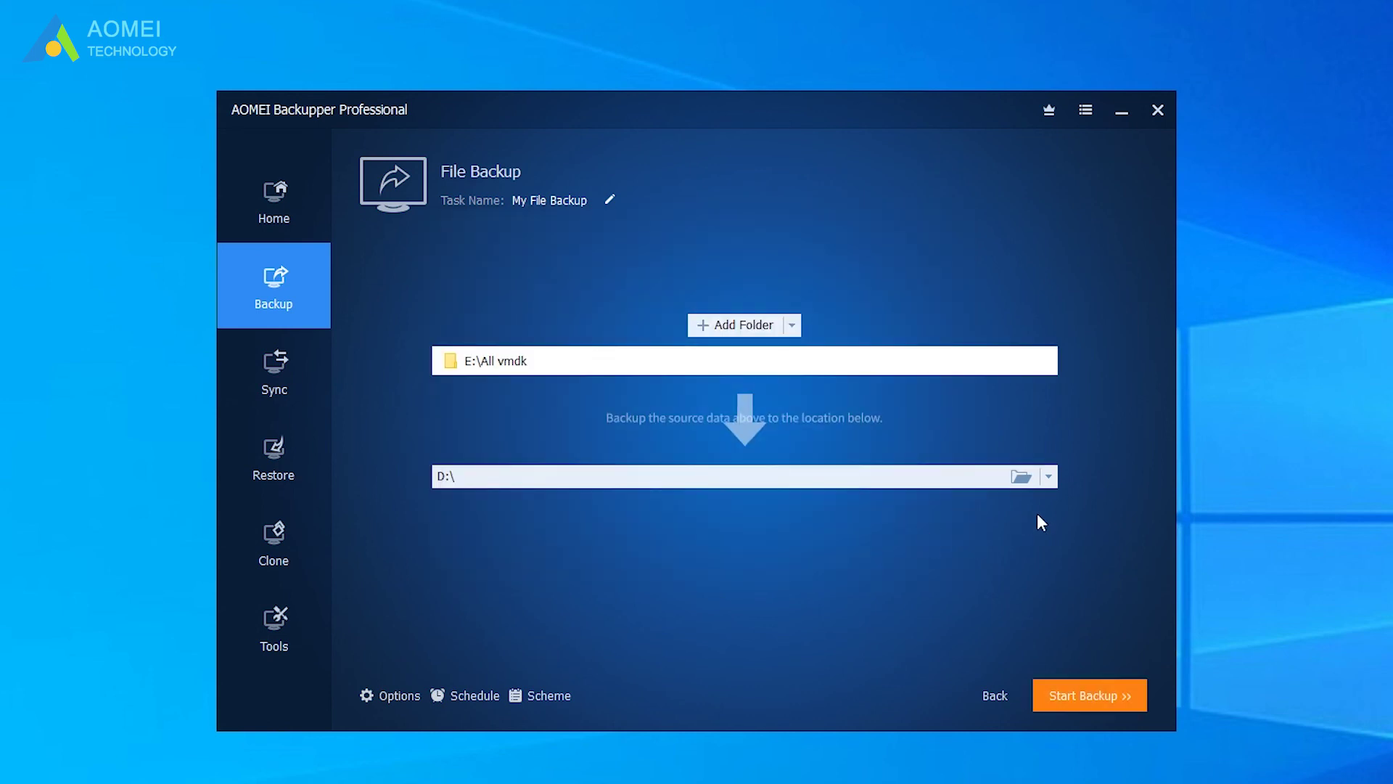
{"action": "left_click", "coordinate": [1048, 476]}
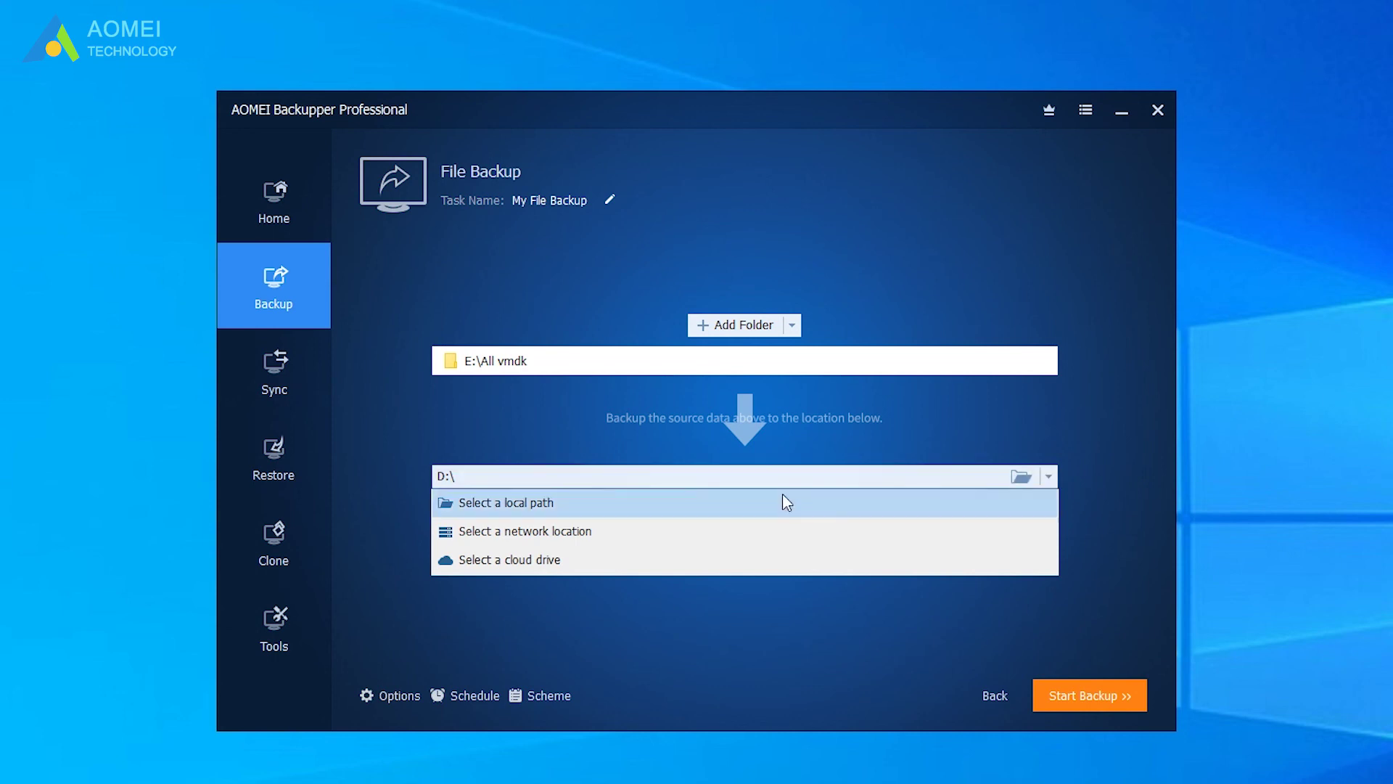
{"action": "left_click", "coordinate": [693, 504]}
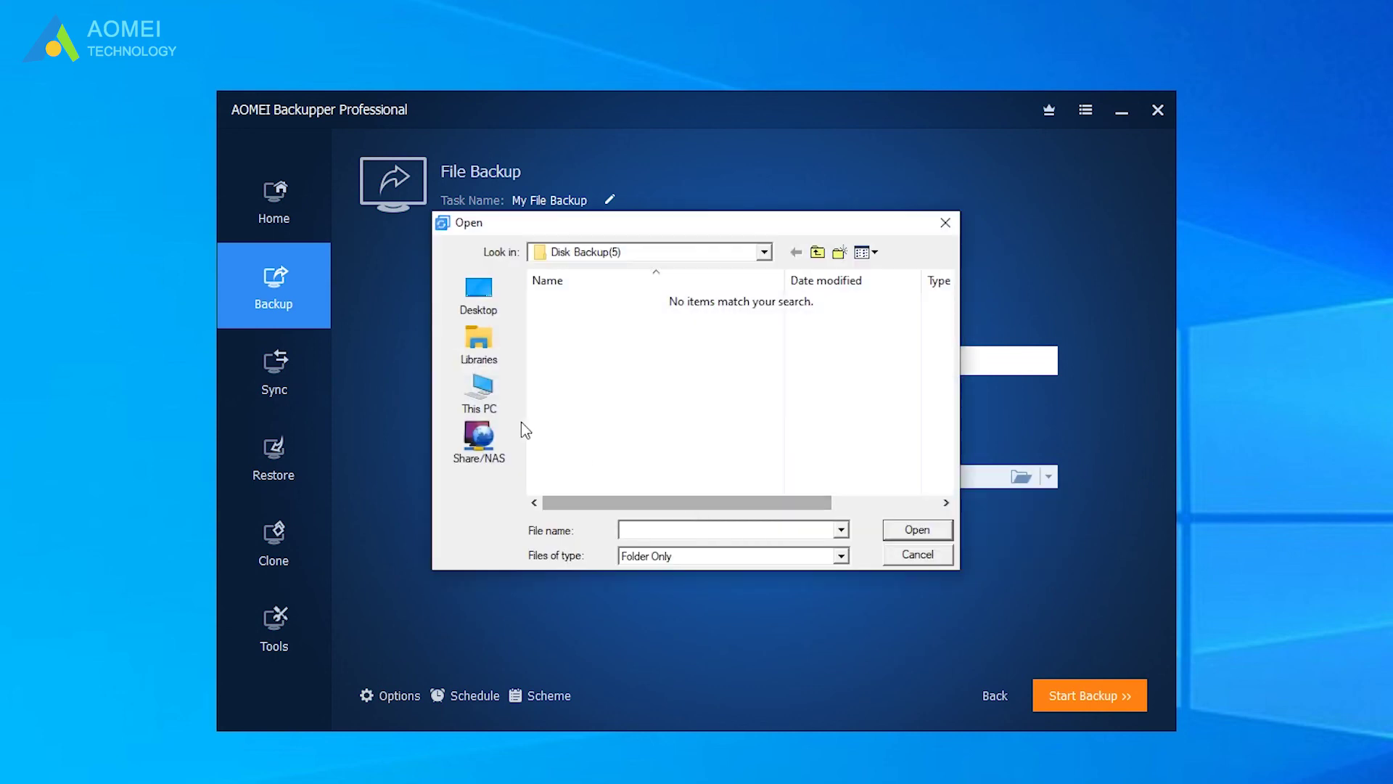
{"action": "left_click", "coordinate": [486, 395]}
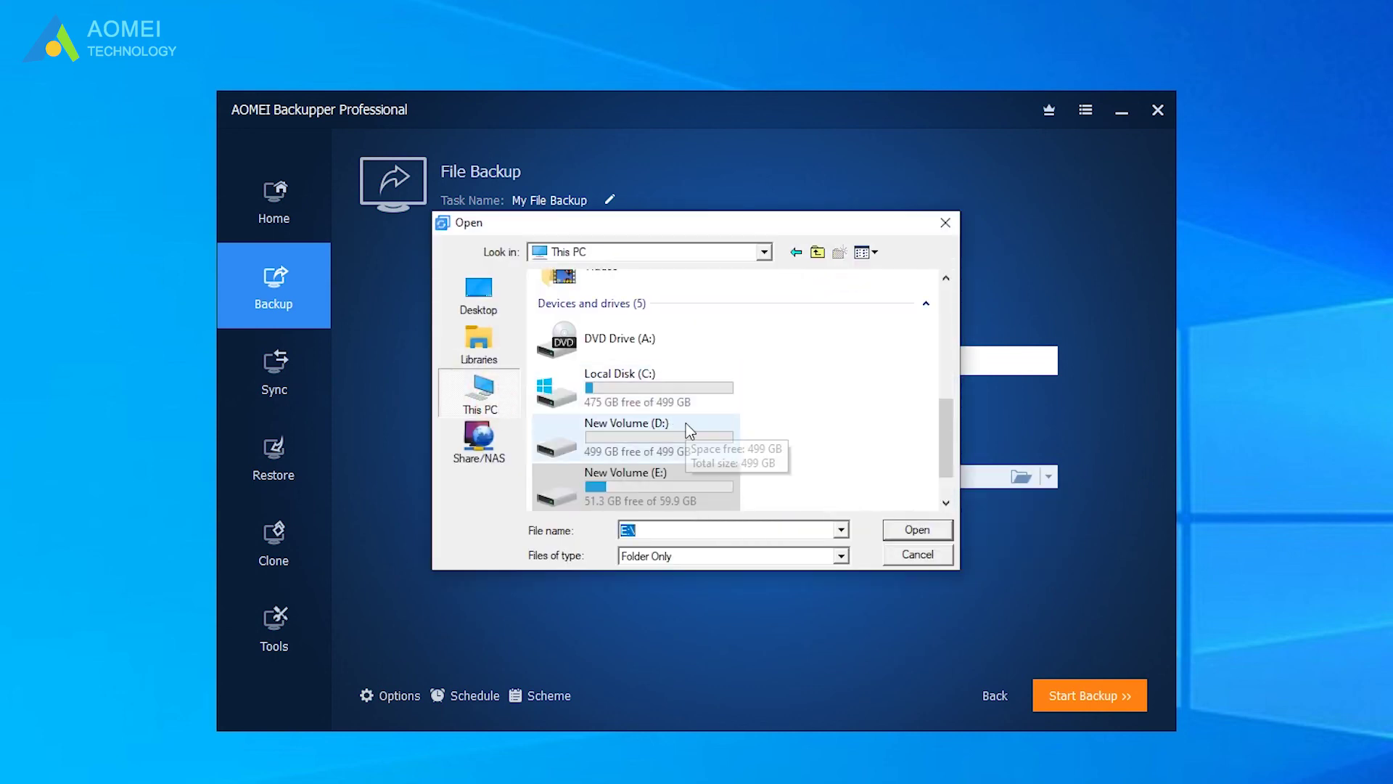
{"action": "left_click", "coordinate": [685, 425]}
{"action": "left_click", "coordinate": [914, 533]}
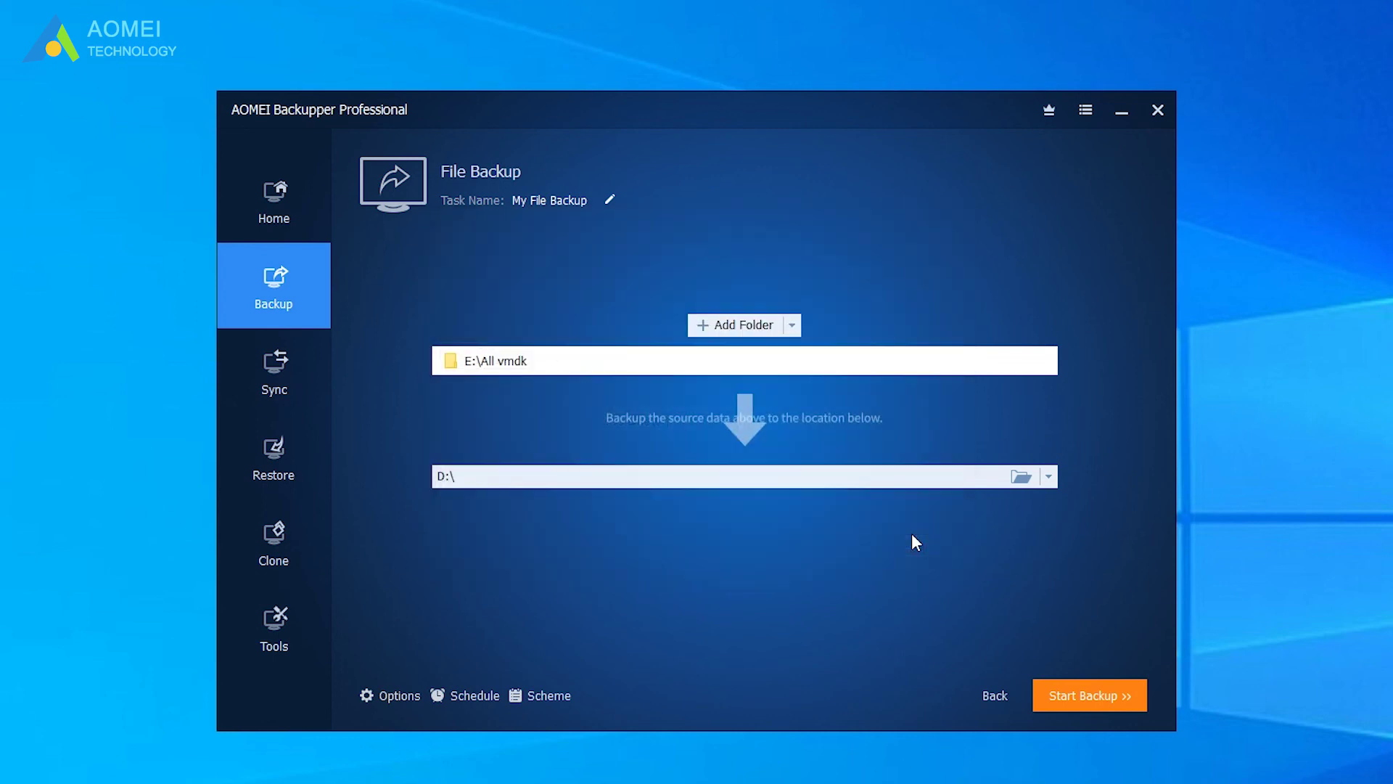